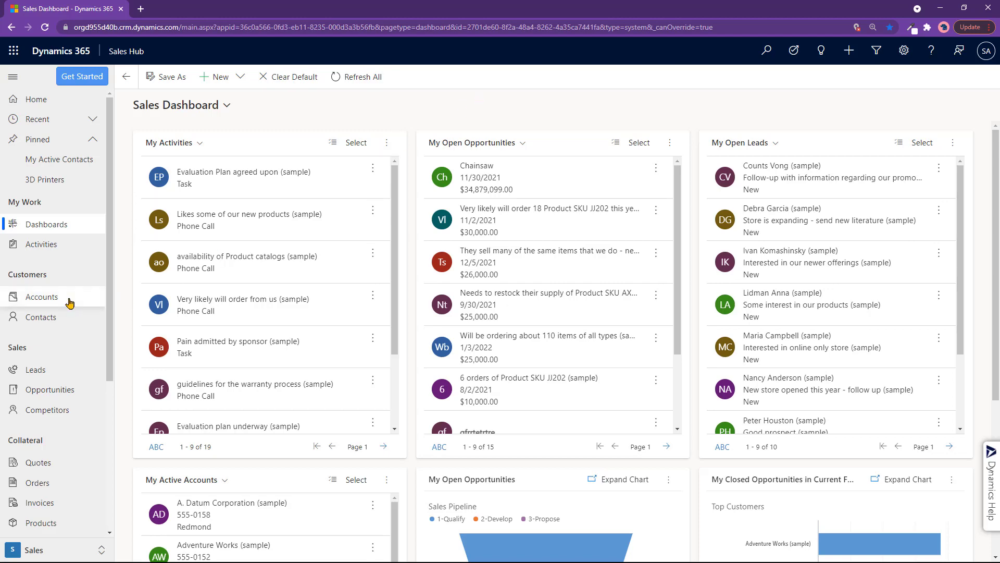
Go to the Accounts list, glance at the quick-create menu, then switch to My Open Leads.
click(42, 296)
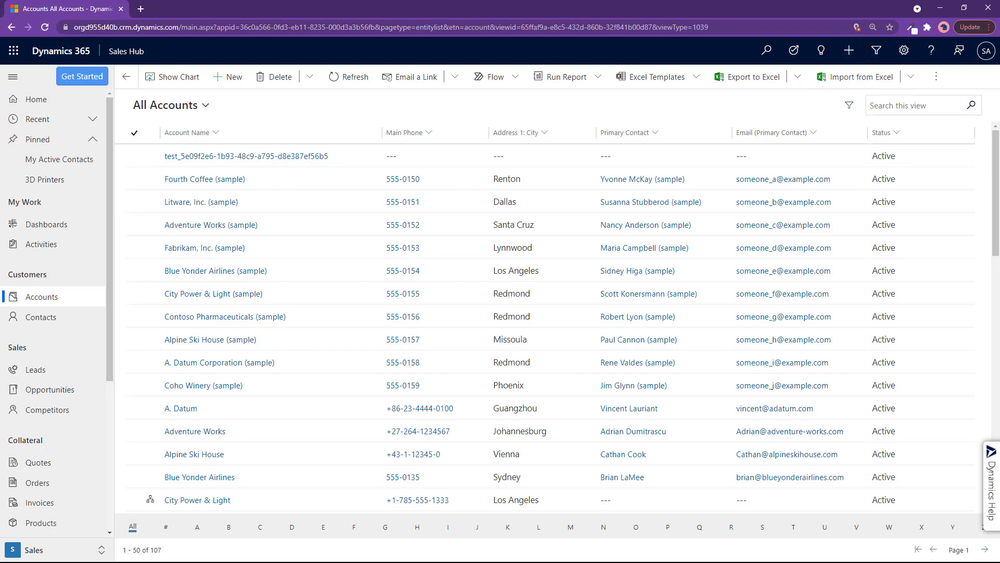
click(849, 51)
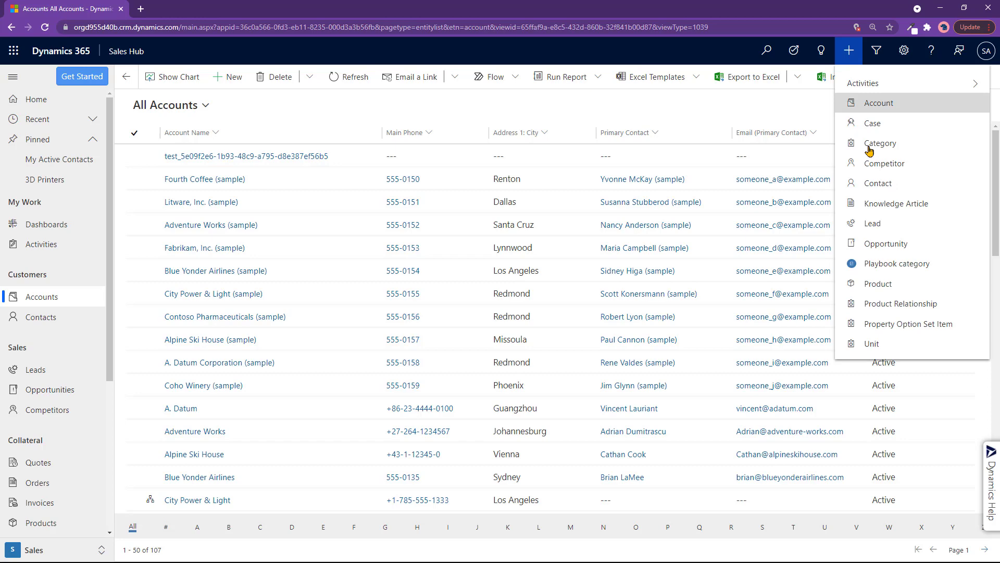
click(748, 102)
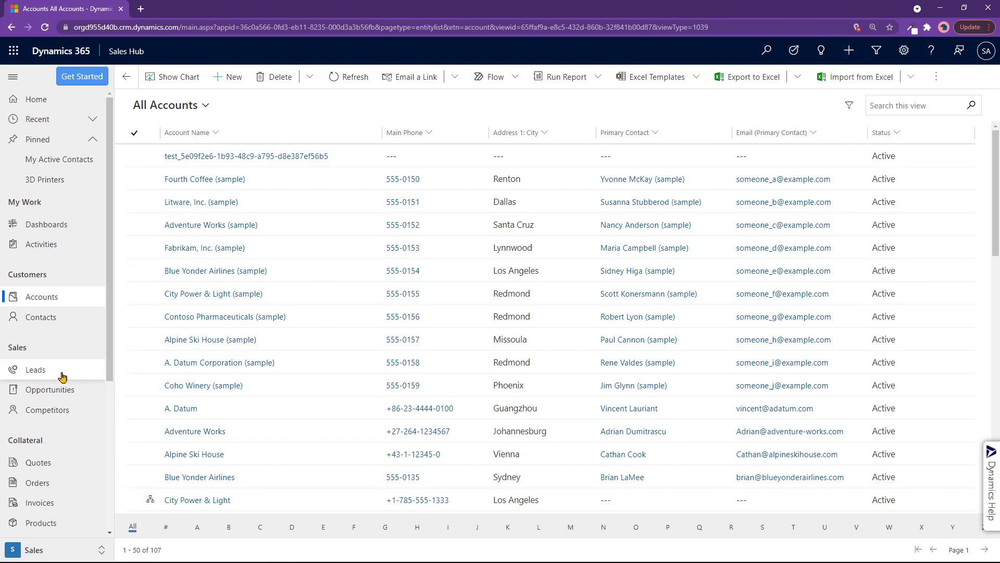
click(35, 369)
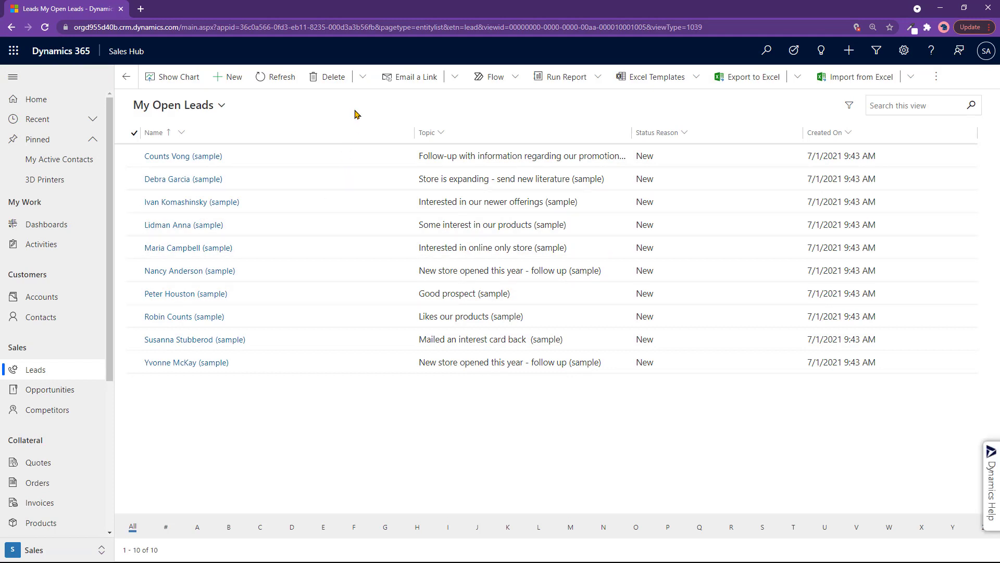
Start a blank new lead record from the My Open Leads list.
click(233, 79)
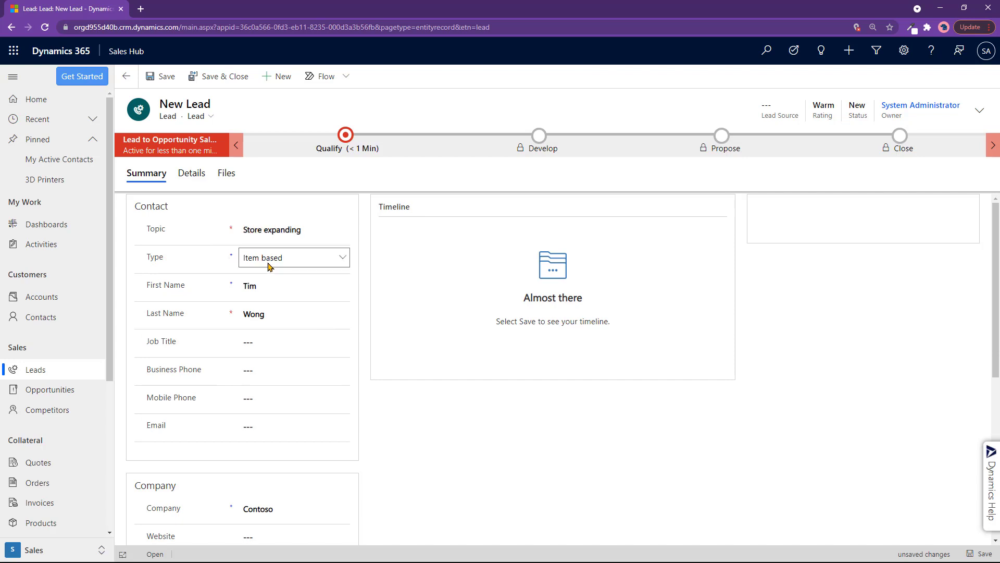
scroll(301, 374, down, 2)
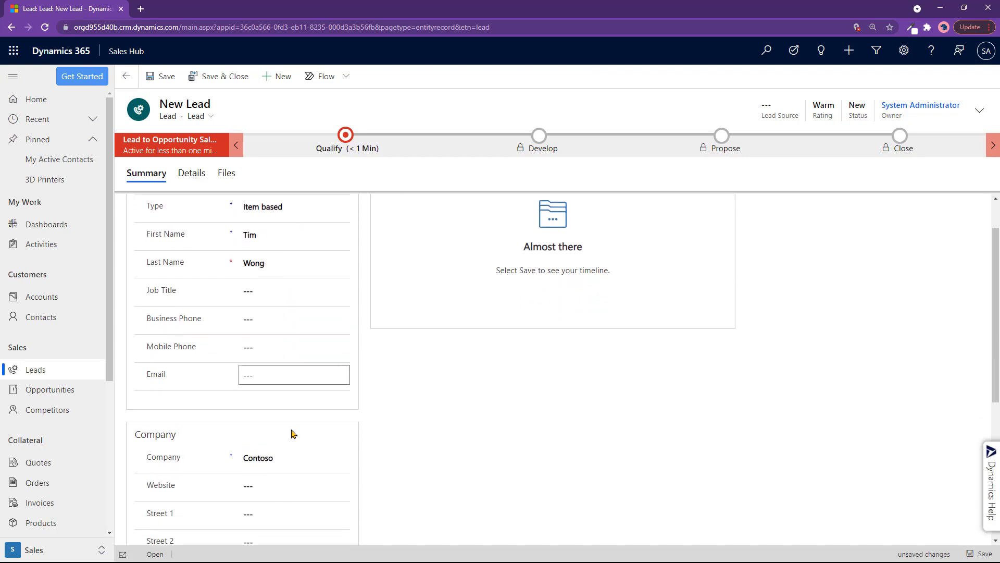
scroll(415, 414, up, 2)
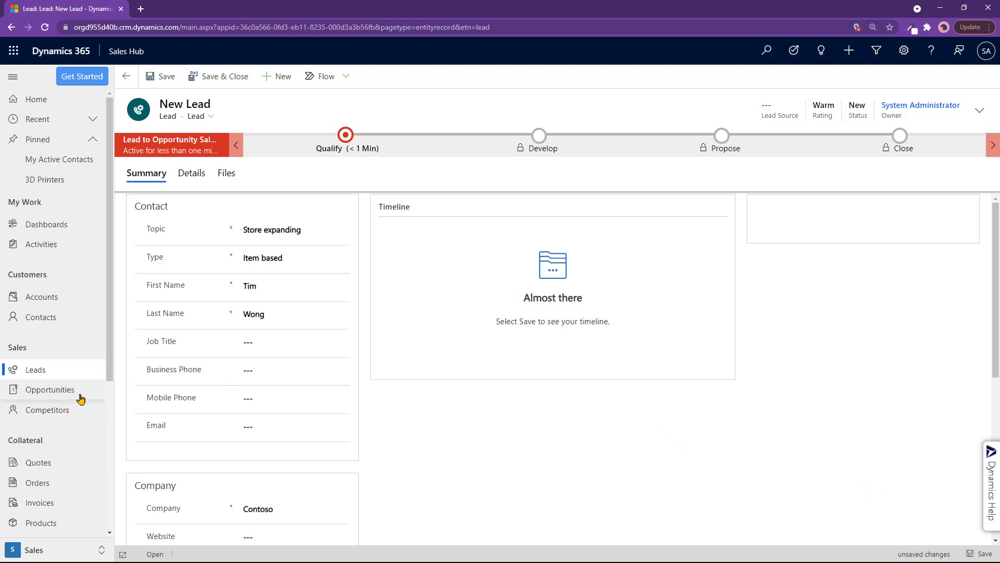
click(57, 391)
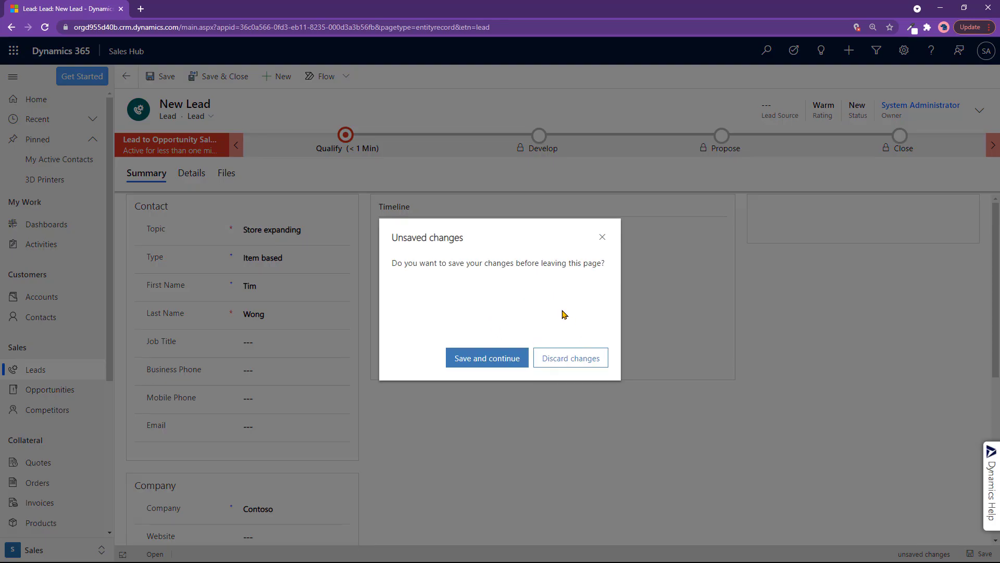
click(501, 358)
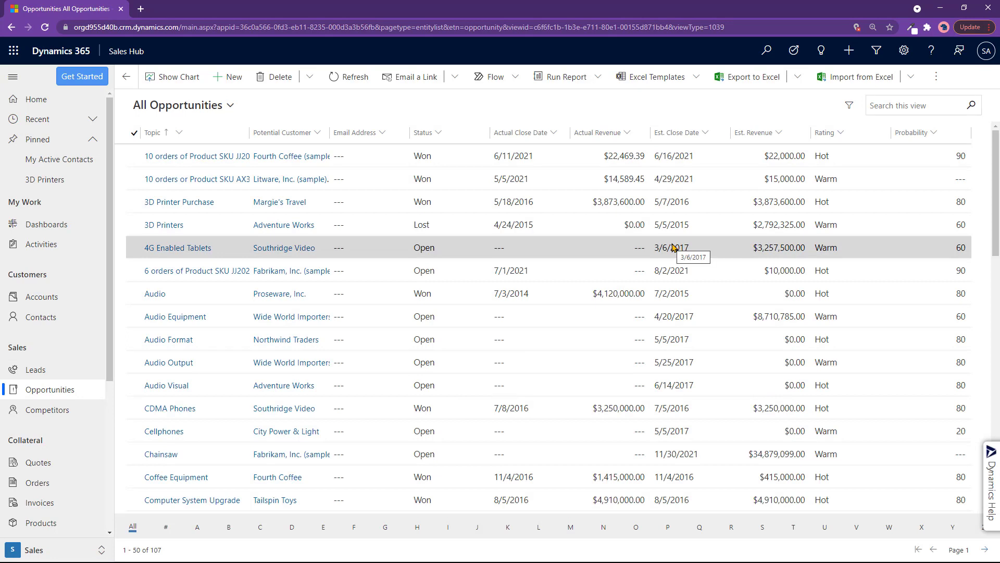
click(849, 51)
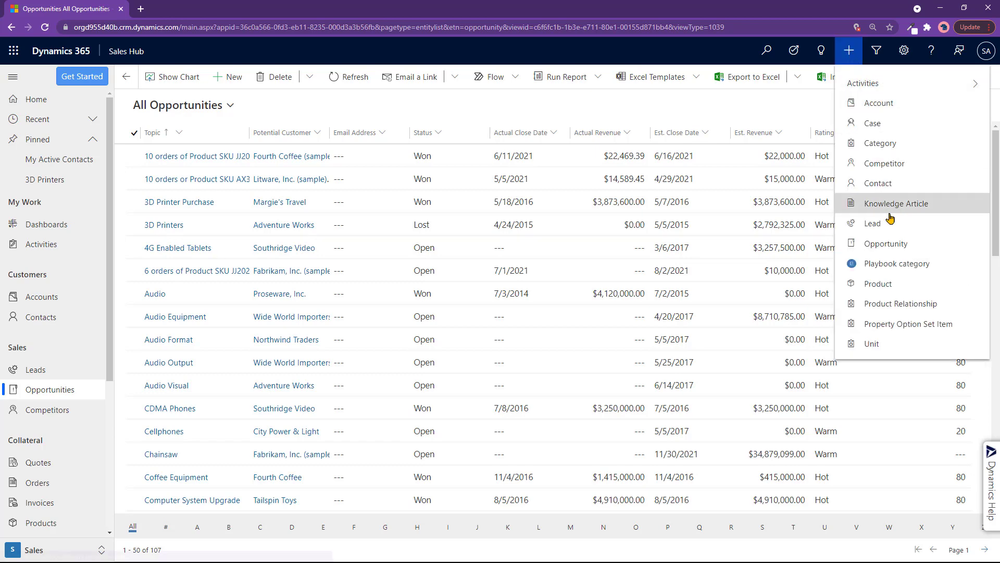
click(873, 224)
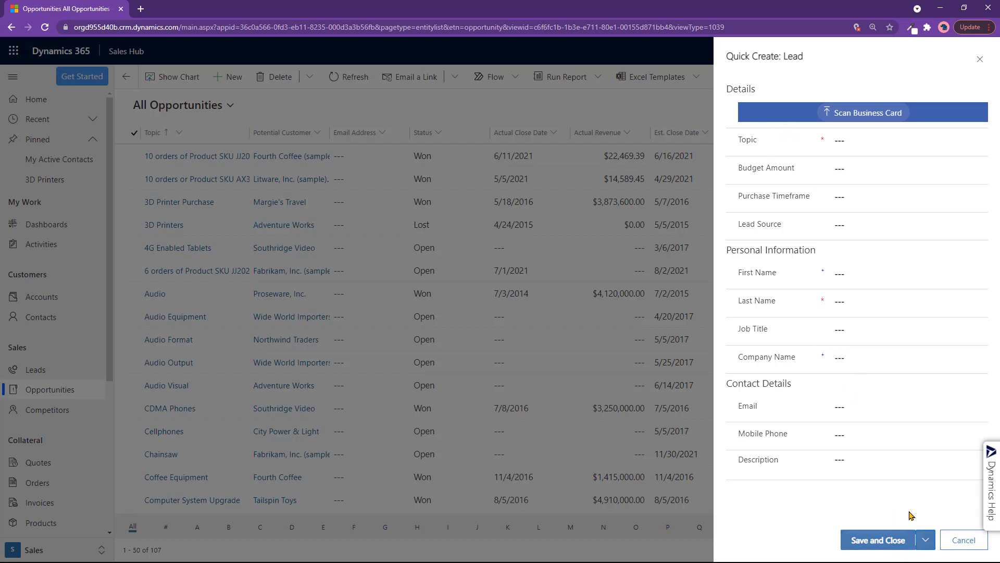
Discard the empty quick-create lead and reopen the + record-type menu.
click(964, 539)
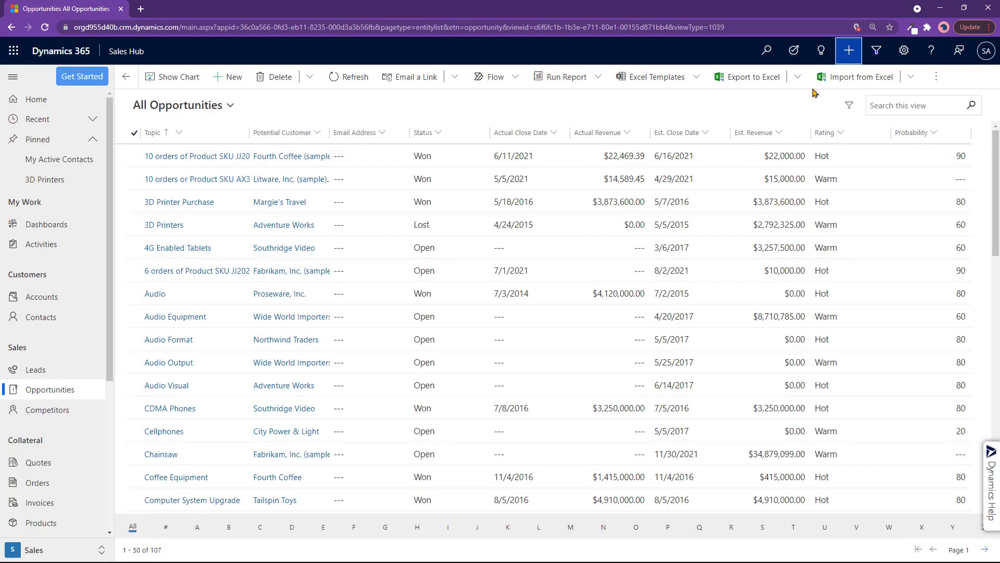
click(847, 52)
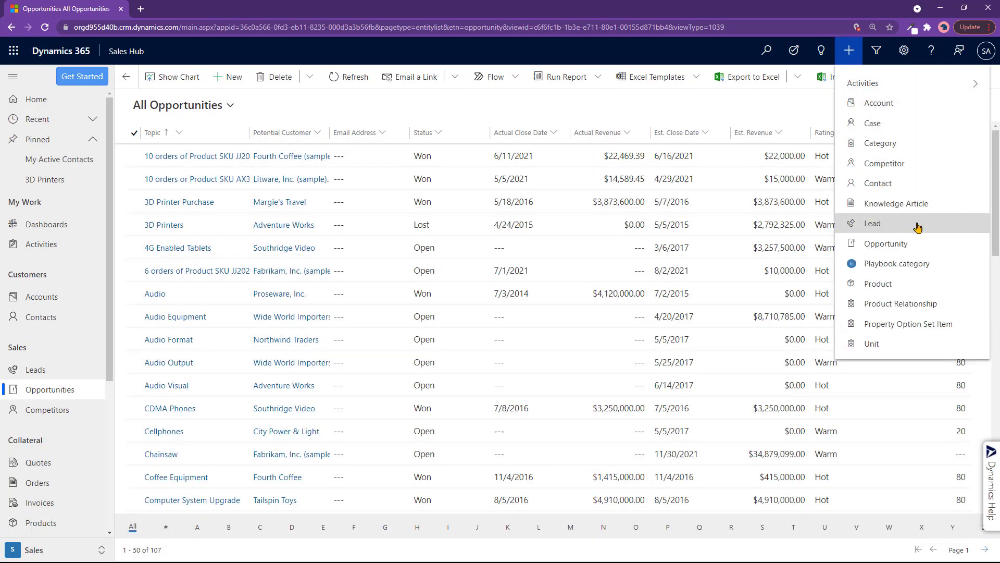